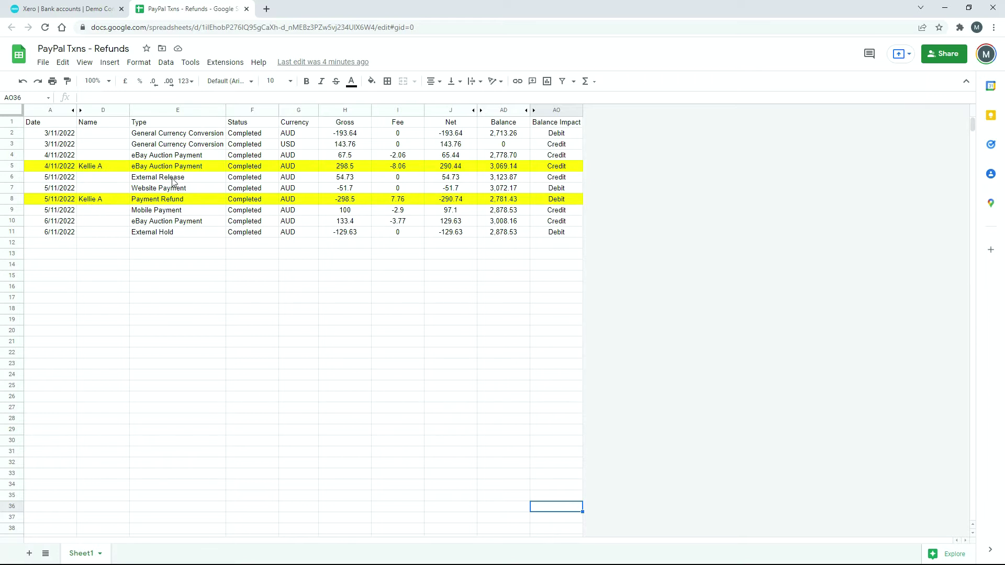
# Step: Open the PayPal account's reconciliation page and scroll through its 12 unreconciled statement lines
pyautogui.click(70, 11)
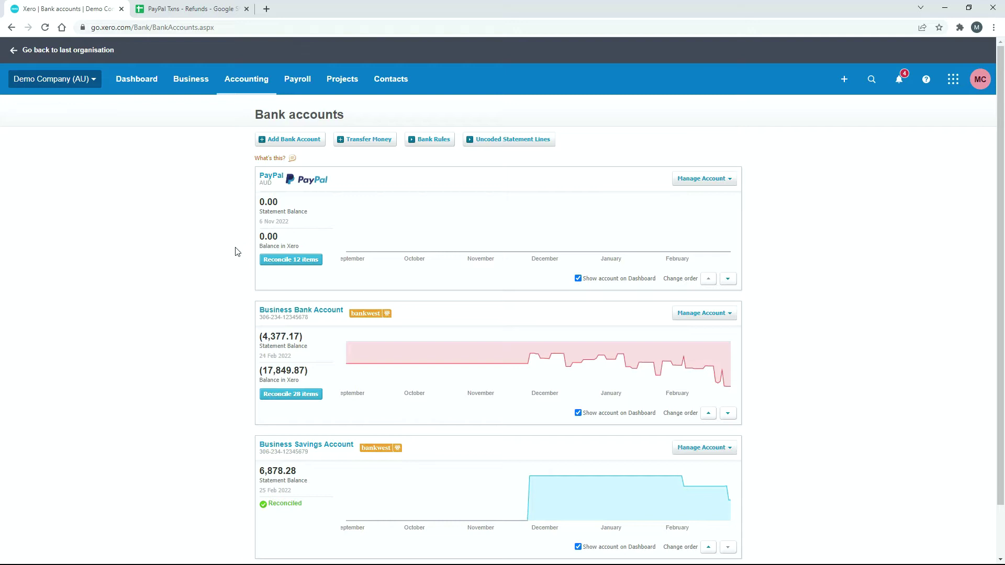
pyautogui.click(301, 262)
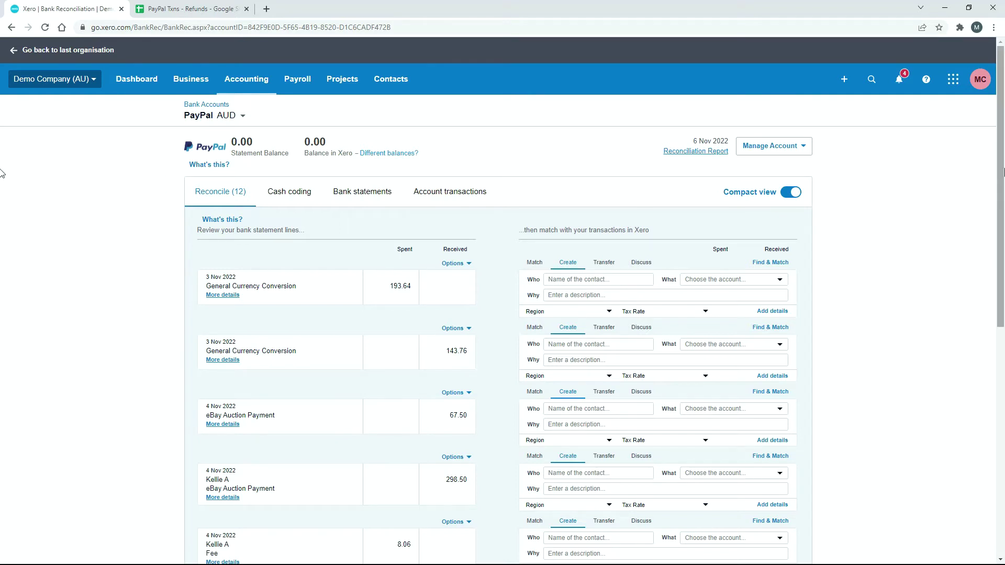
pyautogui.moveTo(1001, 166); pyautogui.dragTo(1001, 264)
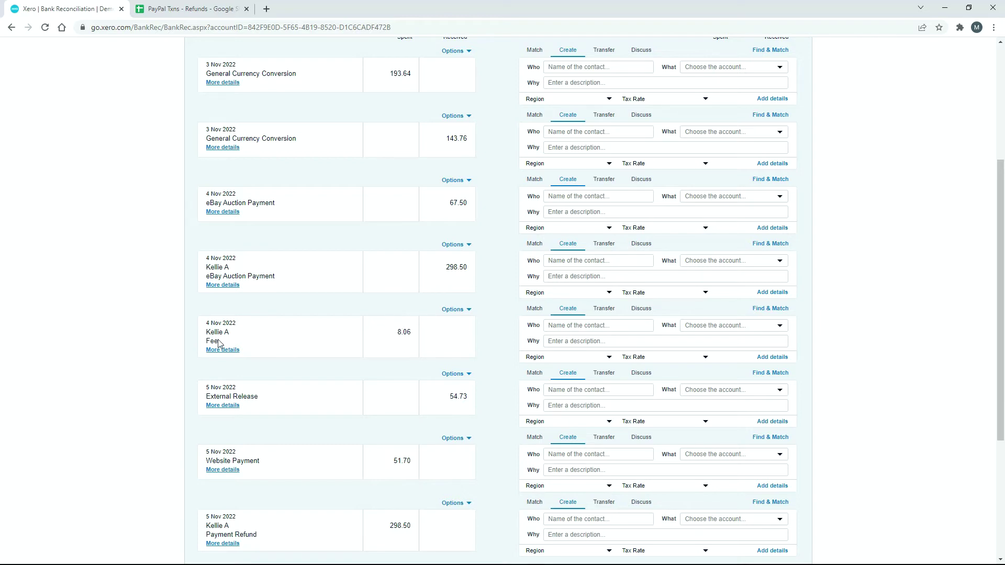
pyautogui.scroll(-3, 300, 304)
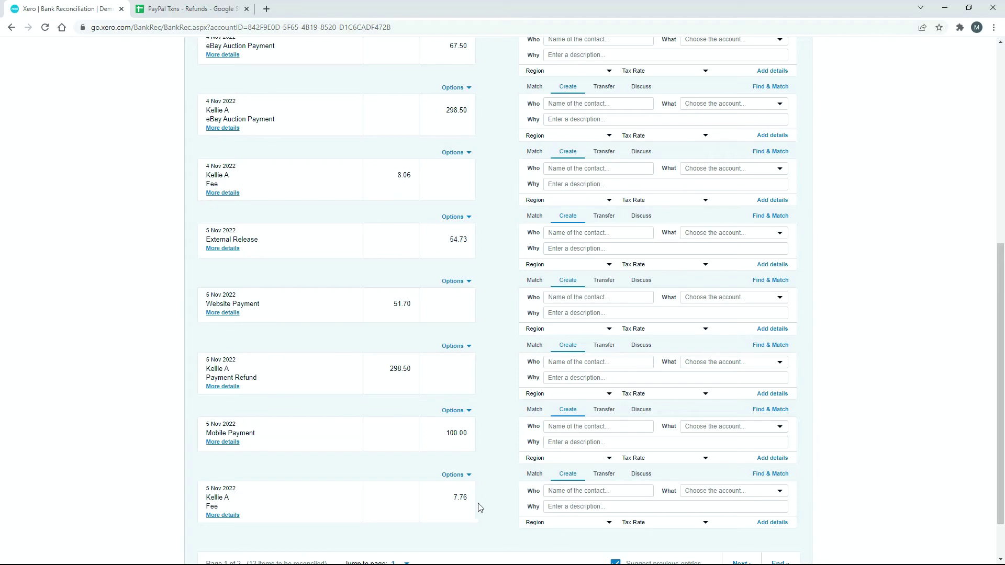
pyautogui.scroll(2, 484, 456)
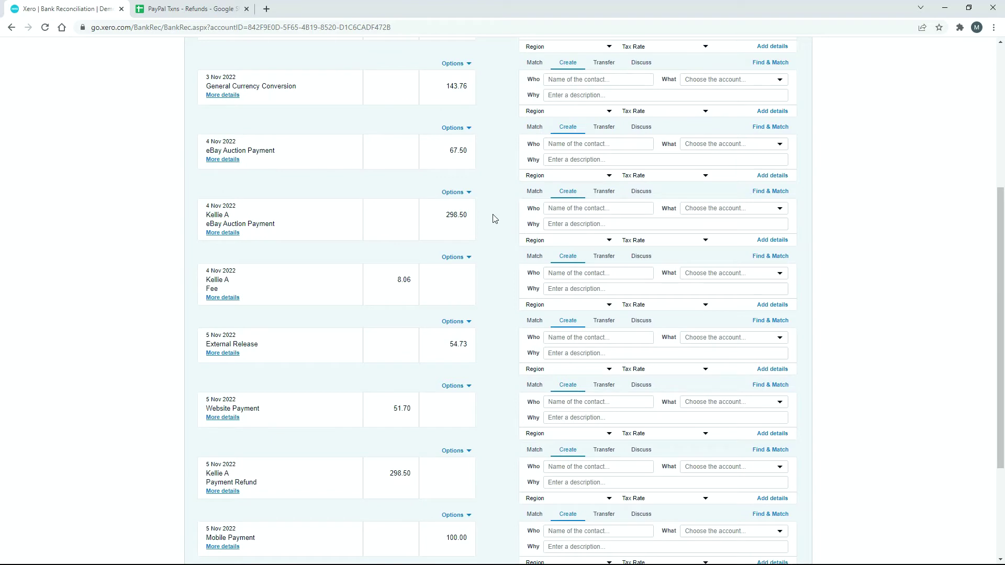
# Step: Code the 298.50 eBay Auction Payment to the customer, 200 - Sales, GST on Income, 'eBay Sale'
pyautogui.click(571, 210)
pyautogui.click(628, 221)
pyautogui.click(750, 210)
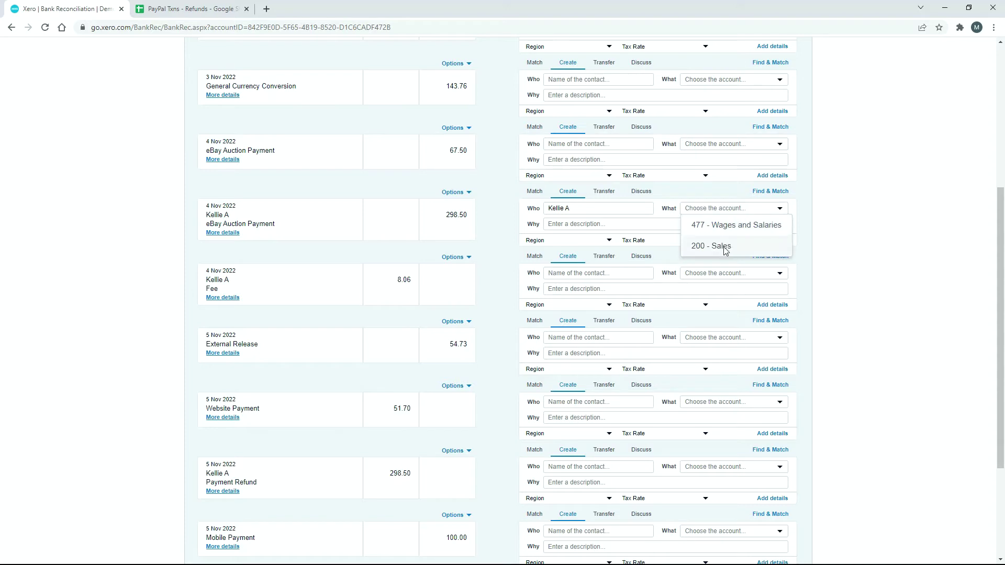
pyautogui.click(725, 247)
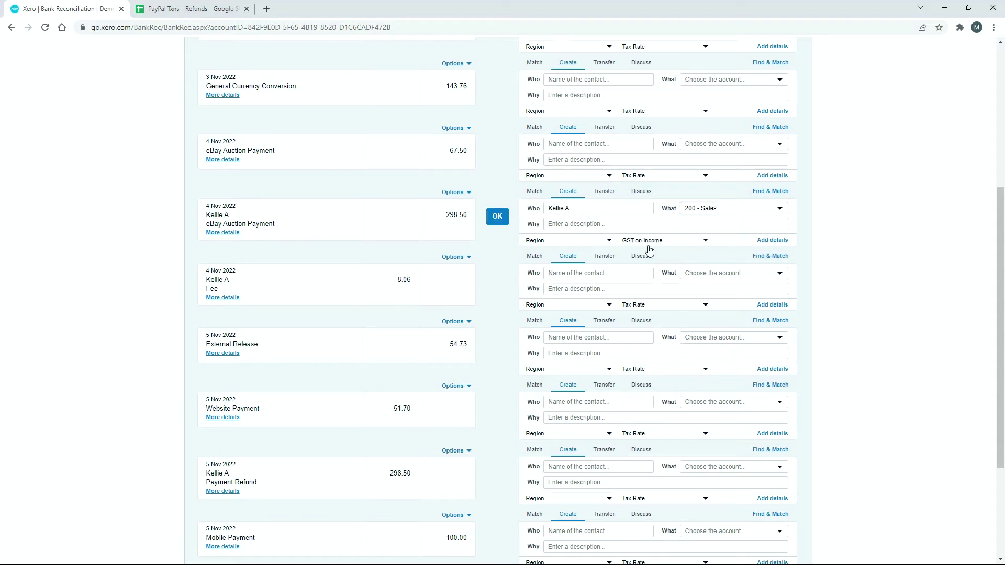
pyautogui.click(705, 241)
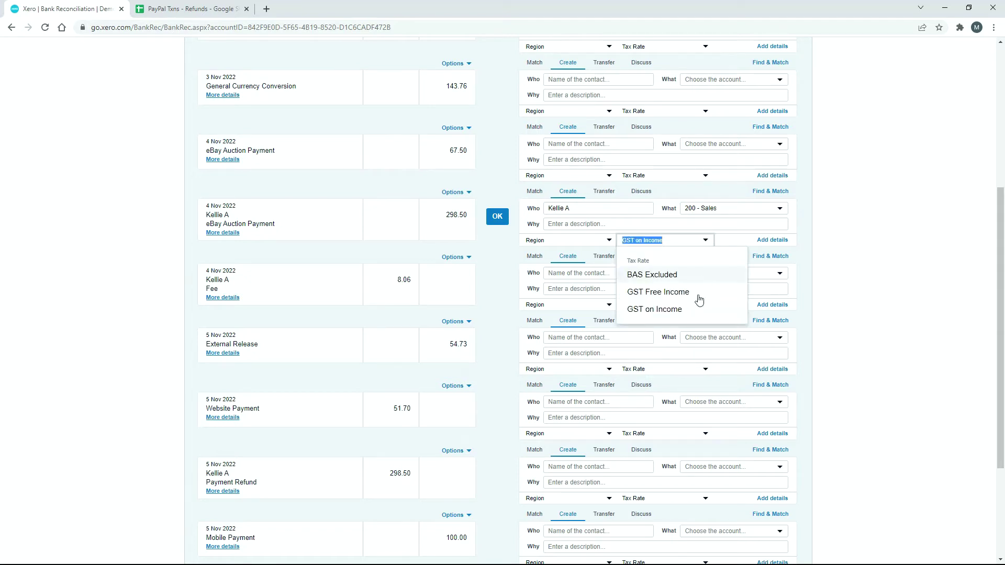
pyautogui.click(838, 243)
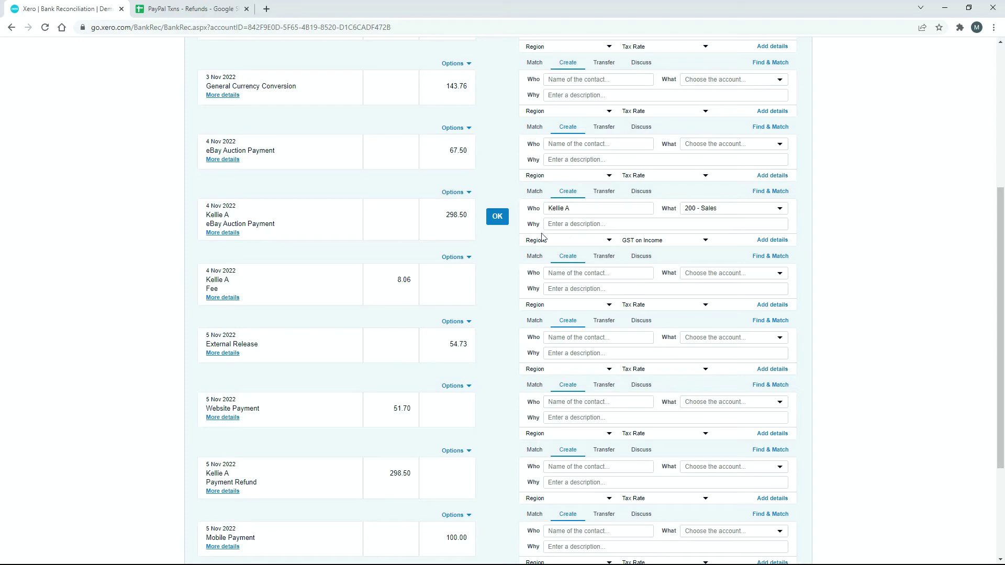
pyautogui.click(597, 224)
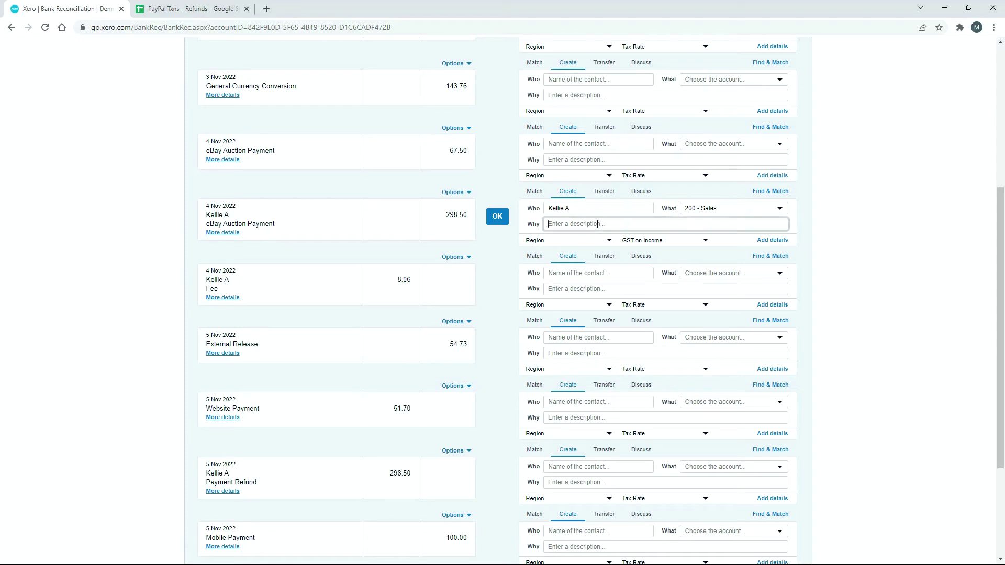
pyautogui.write('eBay Sale')
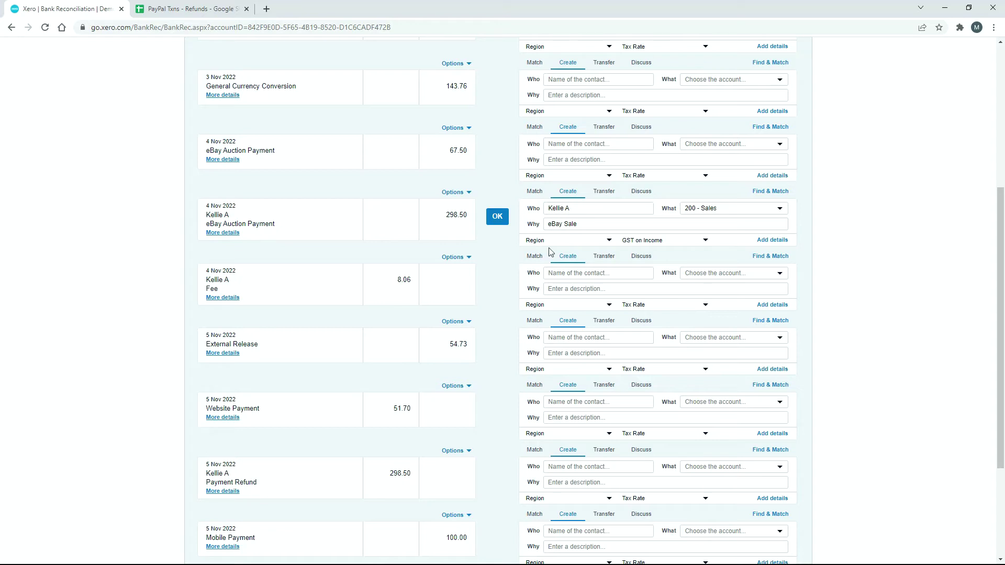
# Step: Code the 8.06 fee to PayPal, 404 - Bank Fees, 'PayPal Fee', then reconcile both lines
pyautogui.click(556, 273)
pyautogui.write('PayPal')
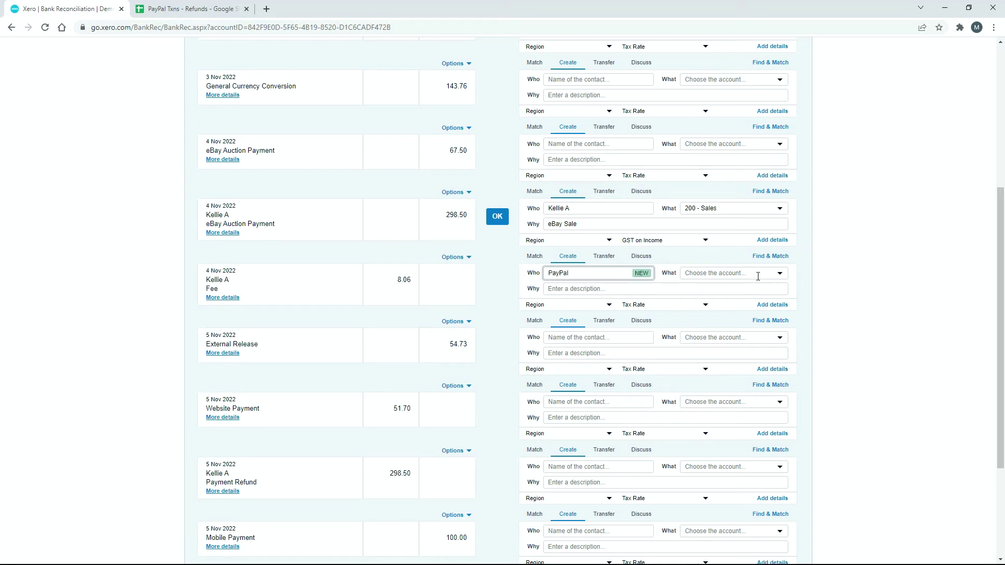
pyautogui.click(780, 274)
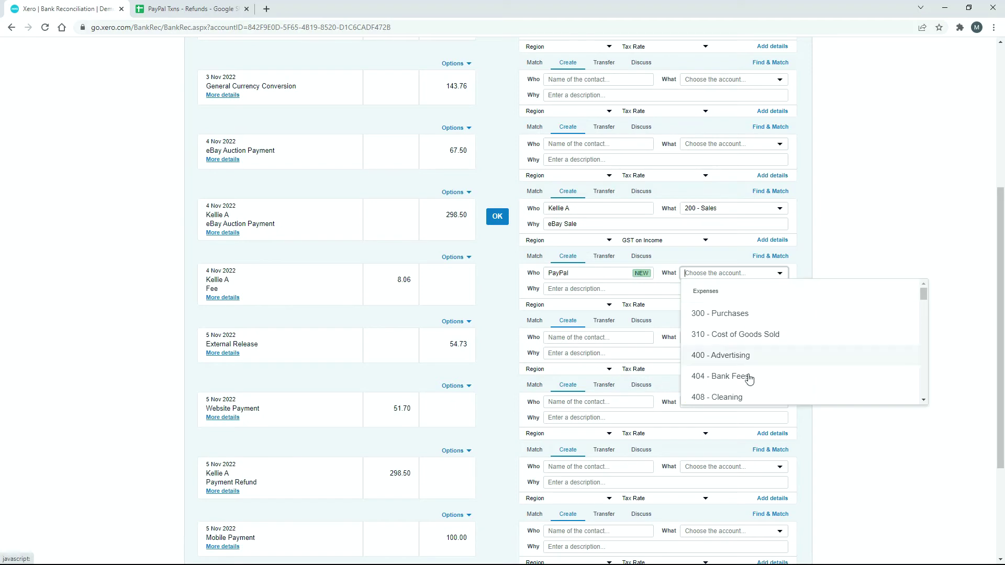
pyautogui.click(727, 377)
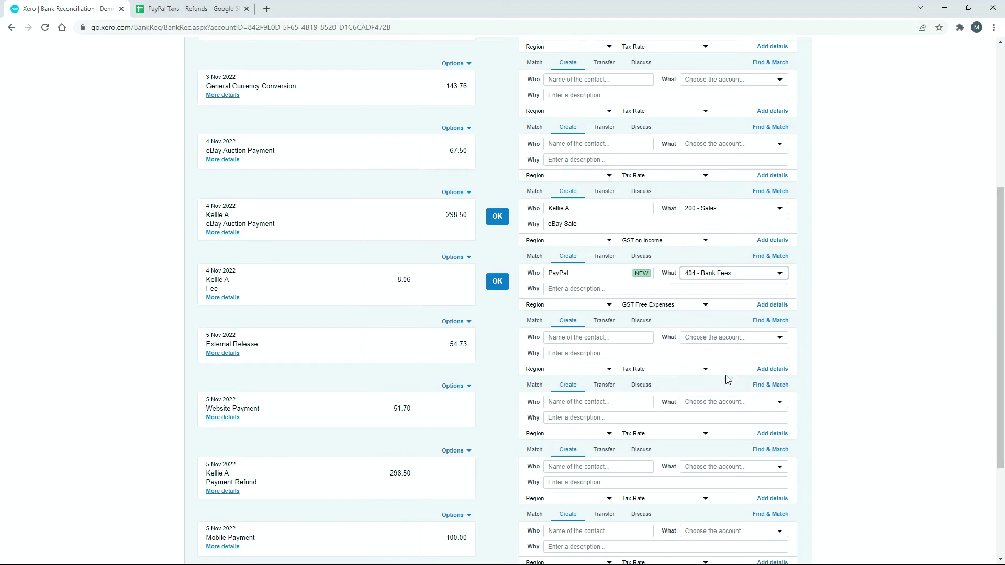
pyautogui.click(801, 296)
pyautogui.click(582, 290)
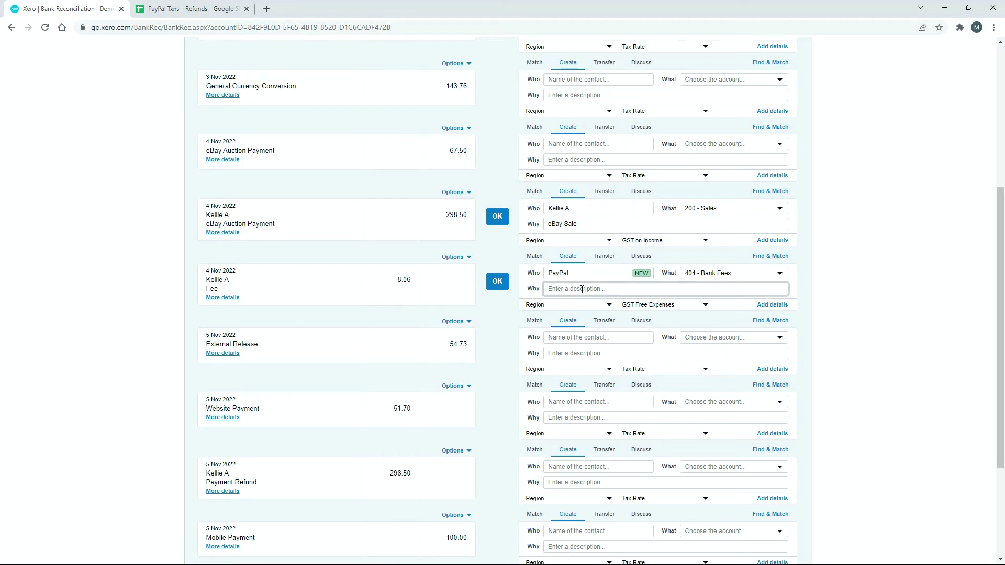
pyautogui.write('PayPal Fee')
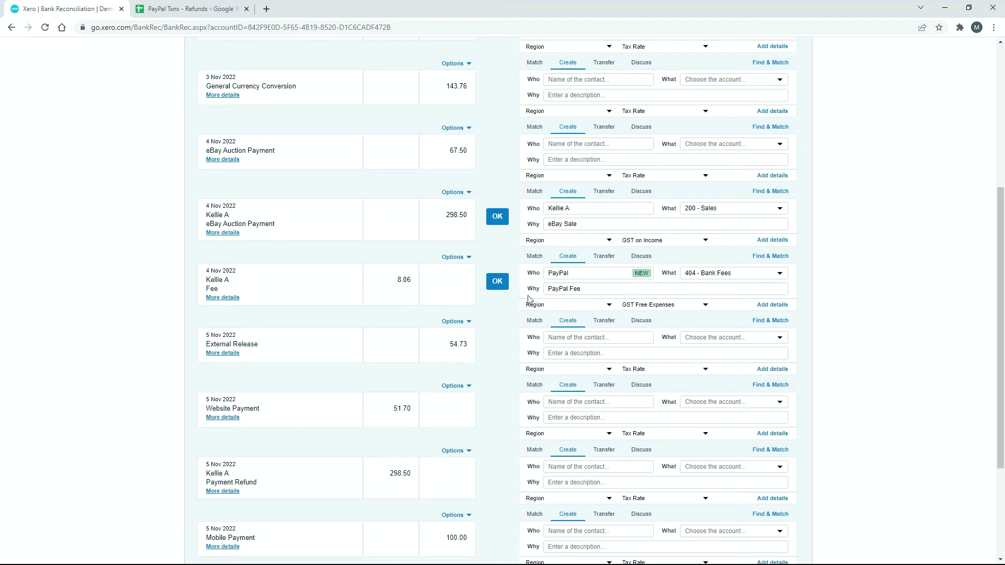
pyautogui.click(497, 219)
pyautogui.click(496, 219)
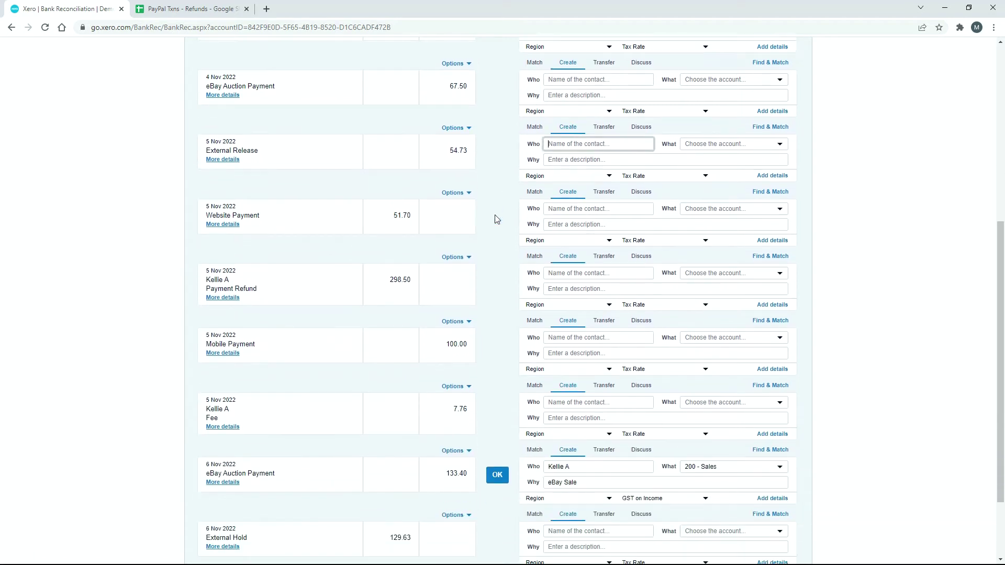
# Step: Code the 298.50 refund to the customer and 200 - Sales as 'Sale refund'; give the 7.76 fee contact PayPal
pyautogui.scroll(-2, 495, 215)
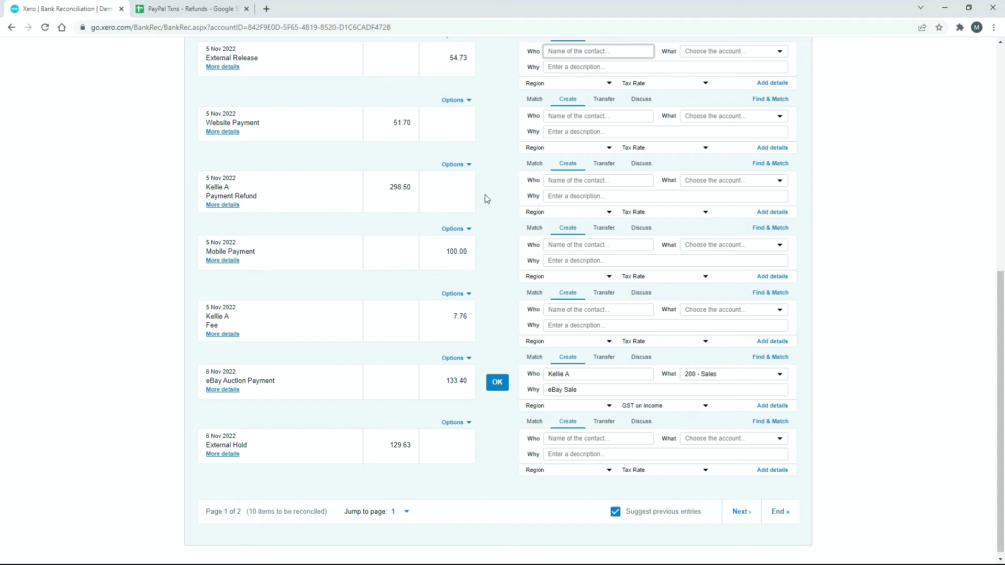
pyautogui.click(587, 181)
pyautogui.press('Tab')
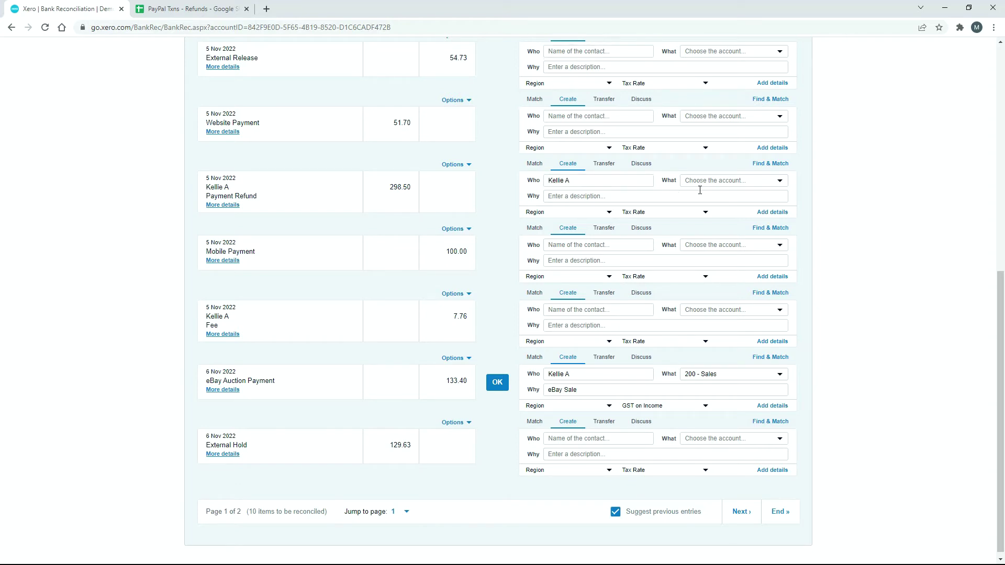
pyautogui.click(780, 182)
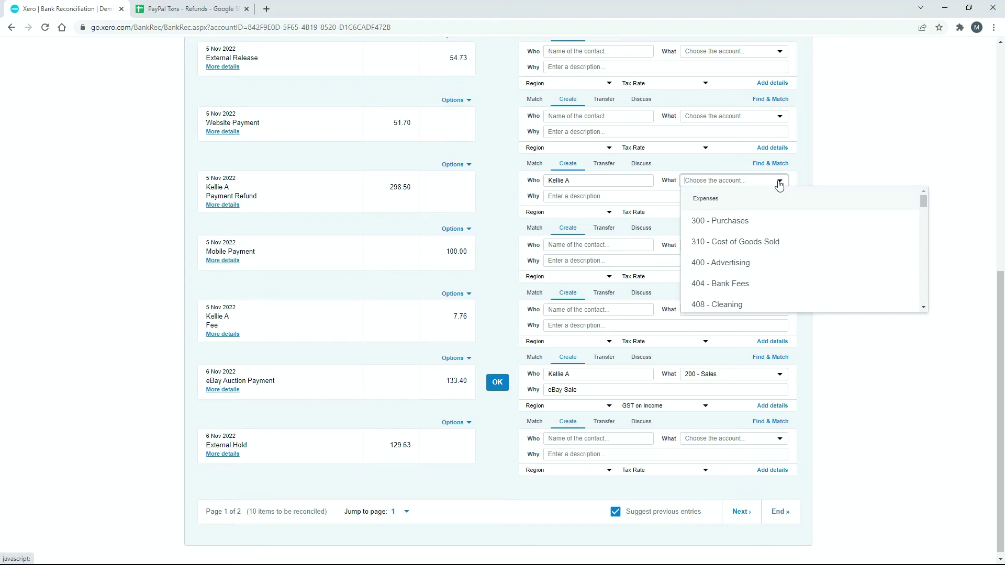
pyautogui.write('20')
pyautogui.click(738, 218)
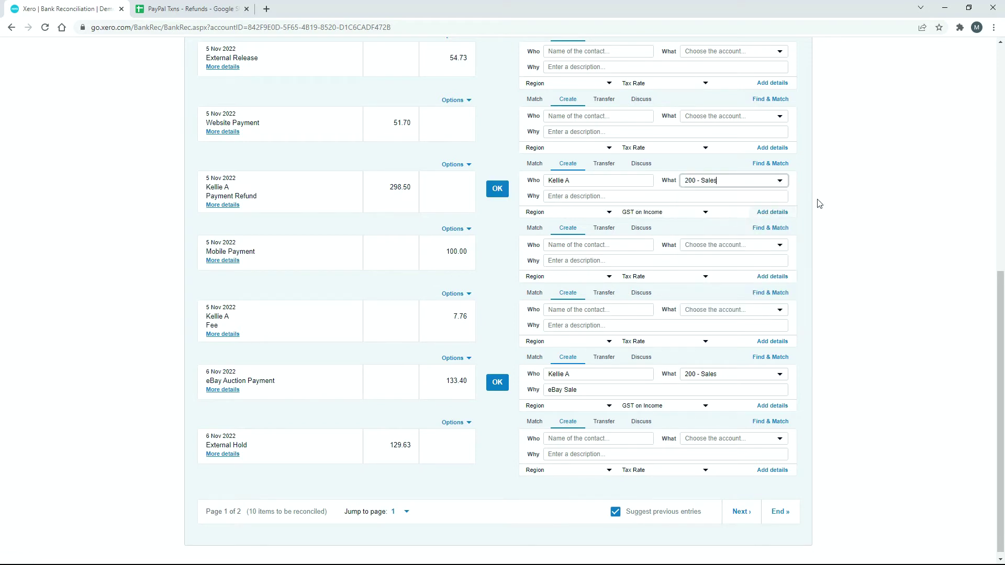
pyautogui.click(819, 203)
pyautogui.click(571, 198)
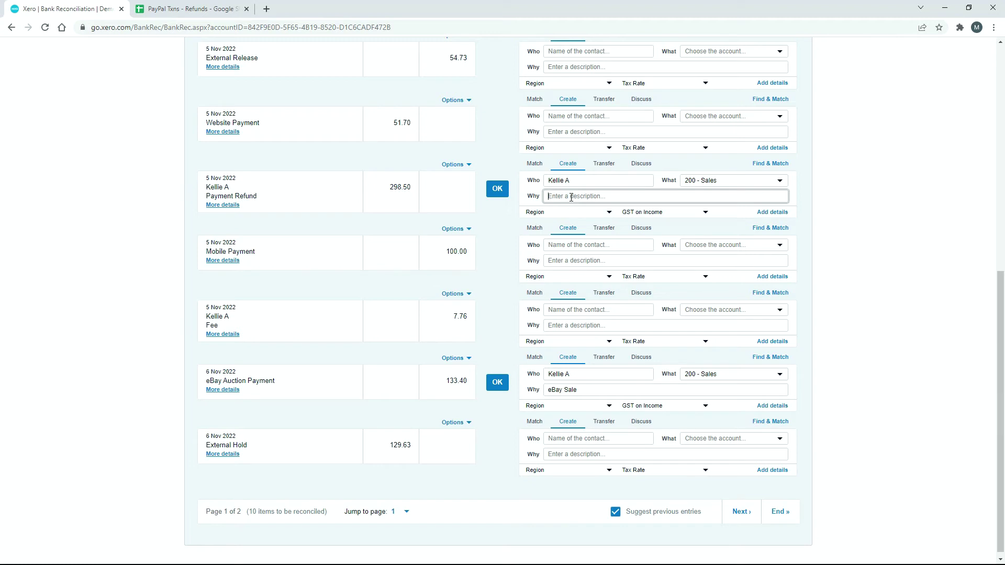
pyautogui.click(578, 209)
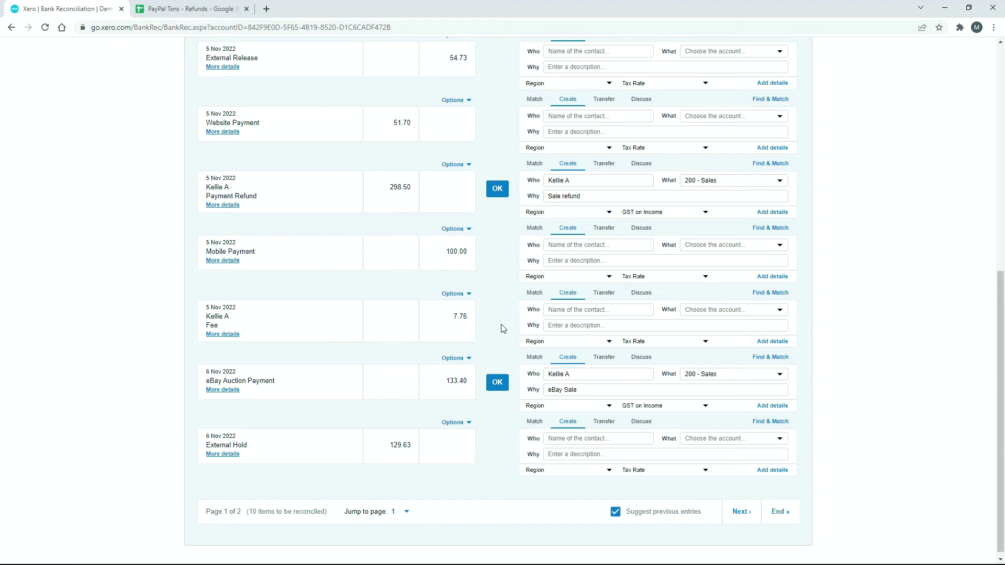
pyautogui.click(579, 311)
pyautogui.write('PayPal')
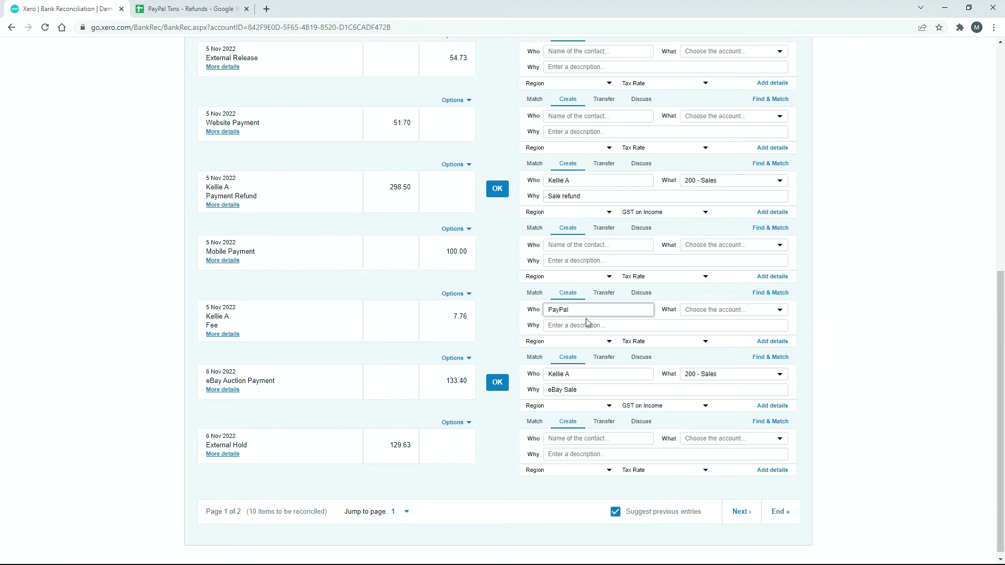
# Step: Code the 7.76 fee to 404 - Bank Fees as 'PayPal fee refunded' and reconcile it with the 298.50 refund
pyautogui.click(771, 316)
pyautogui.click(758, 413)
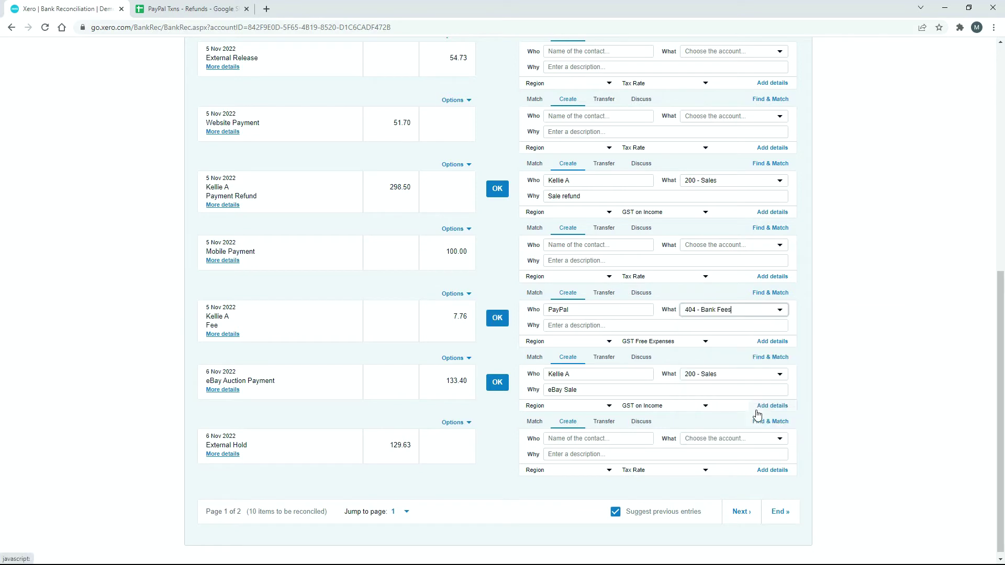
pyautogui.click(569, 327)
pyautogui.write('PayPal fee refunded')
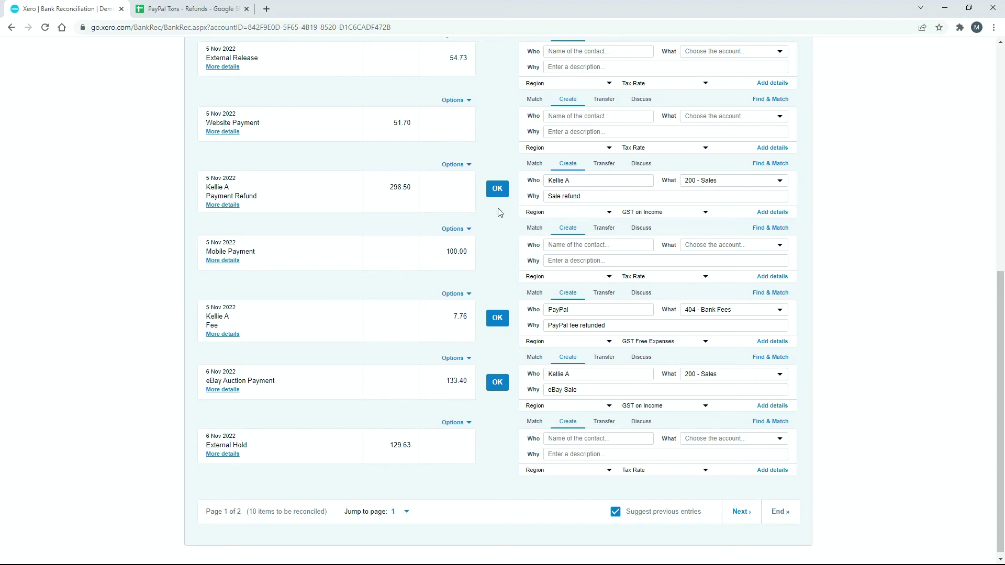
pyautogui.click(497, 190)
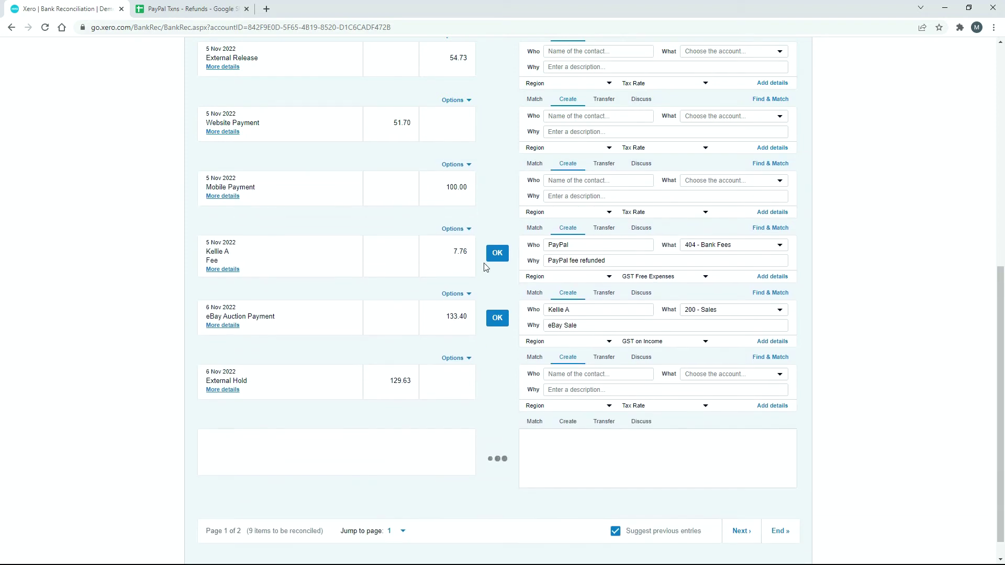
pyautogui.click(501, 312)
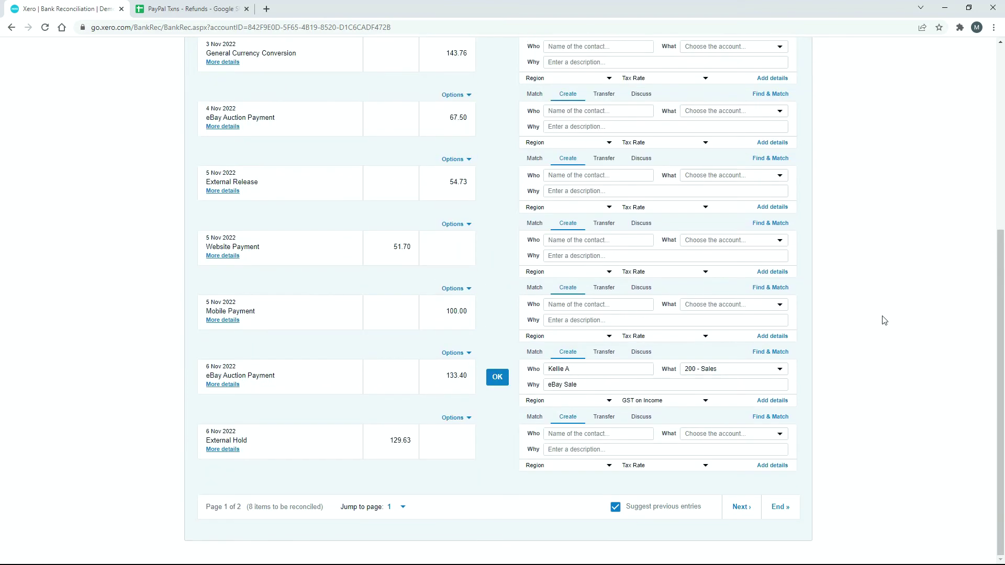
# Step: In a duplicated Xero tab, start an Account Transactions report for the 200 - Sales account
pyautogui.moveTo(1001, 334); pyautogui.dragTo(930, 140)
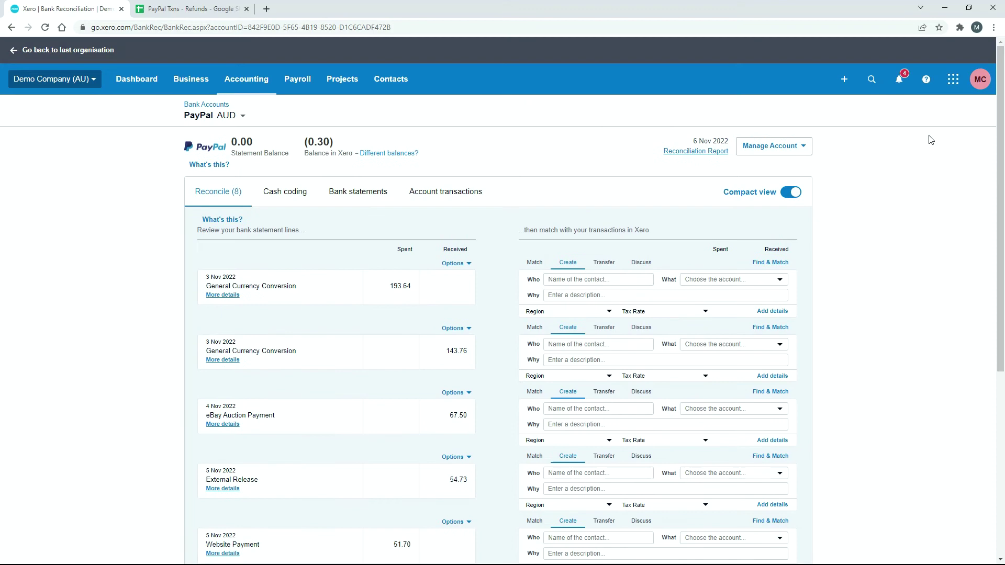
pyautogui.rightClick(79, 10)
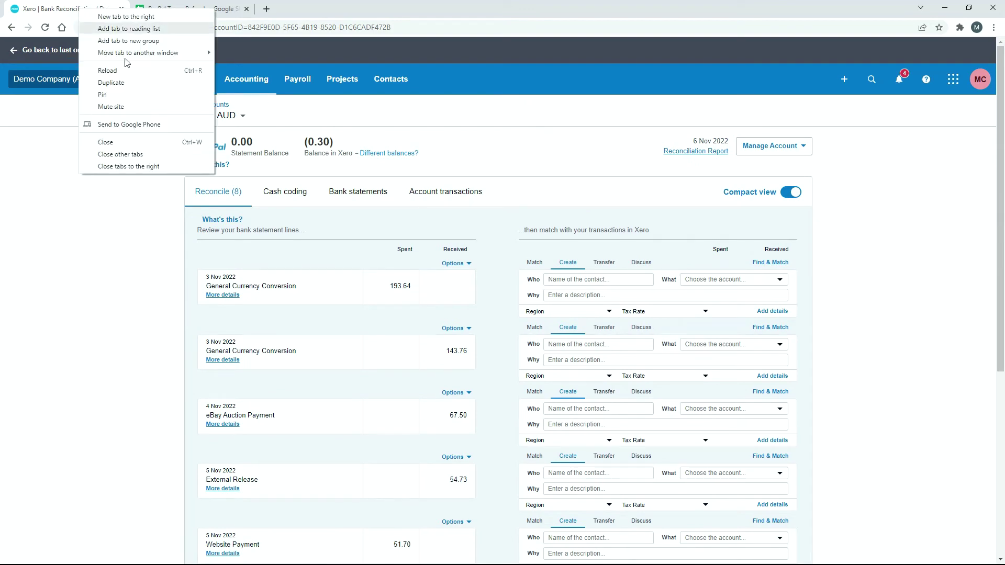
pyautogui.click(135, 84)
pyautogui.click(244, 78)
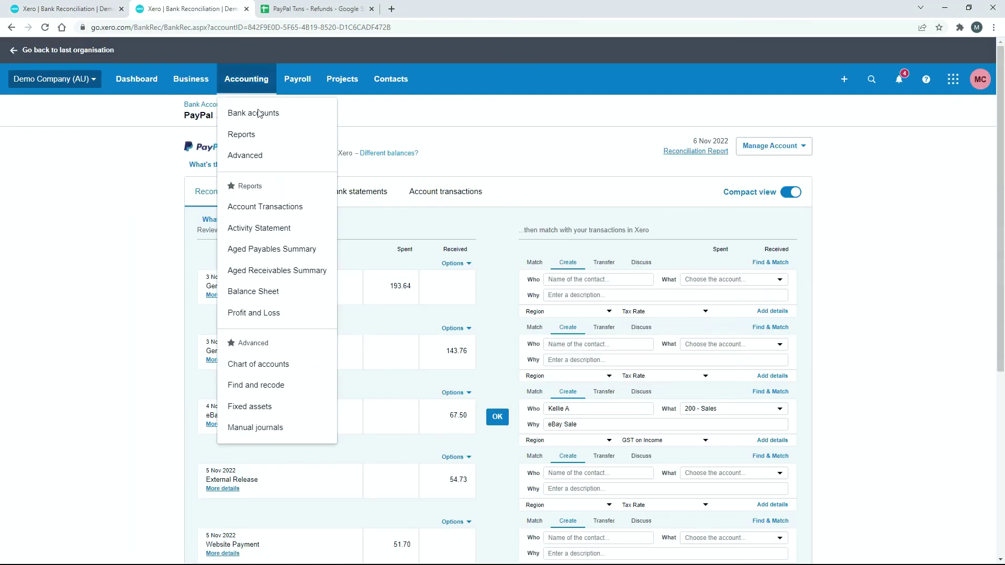
pyautogui.click(297, 211)
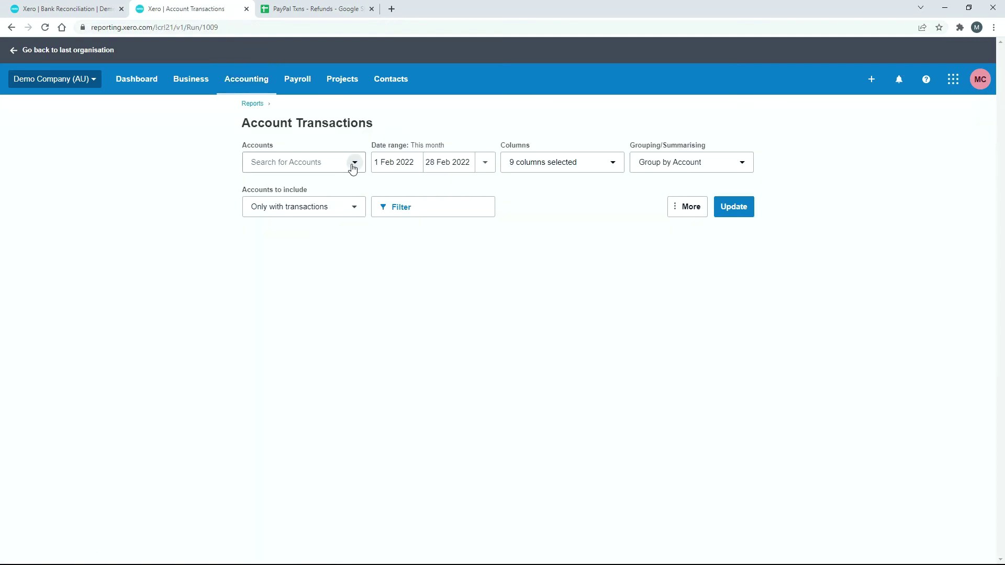
pyautogui.click(353, 164)
pyautogui.click(363, 287)
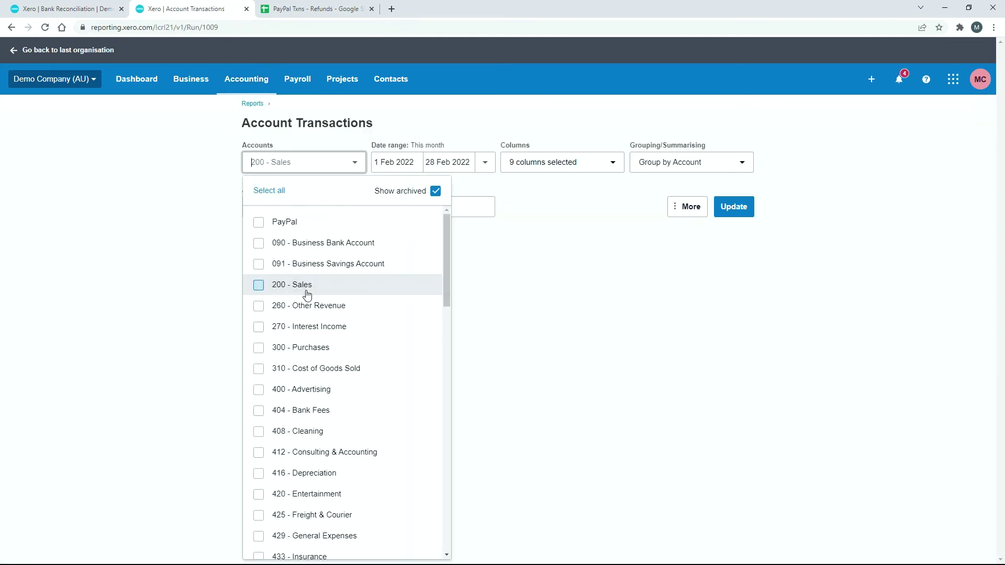
pyautogui.click(536, 269)
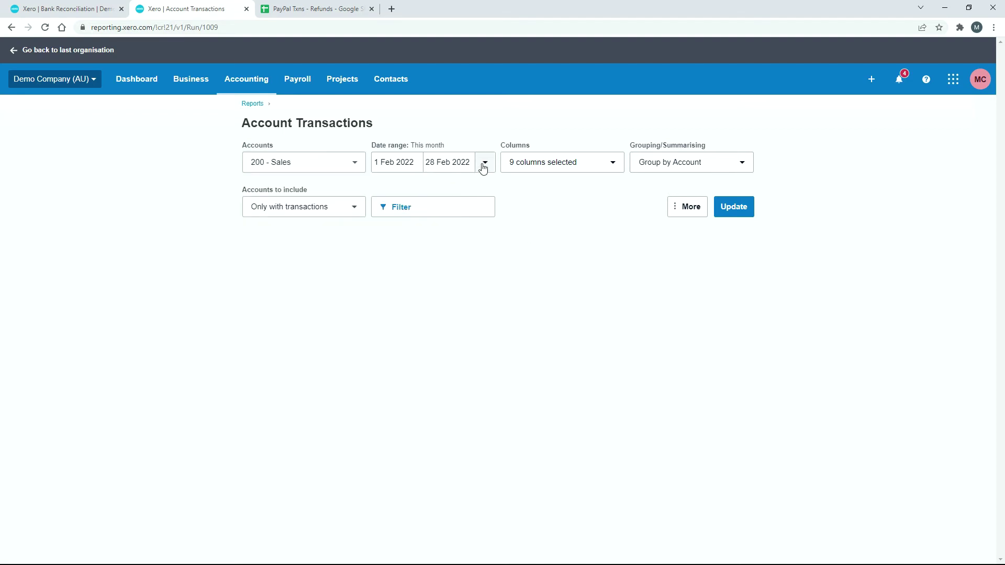
# Step: Set the report period to 1 Nov 2022 – 30 Nov 2022 and generate it
pyautogui.click(411, 162)
pyautogui.click(511, 191)
pyautogui.click(512, 191)
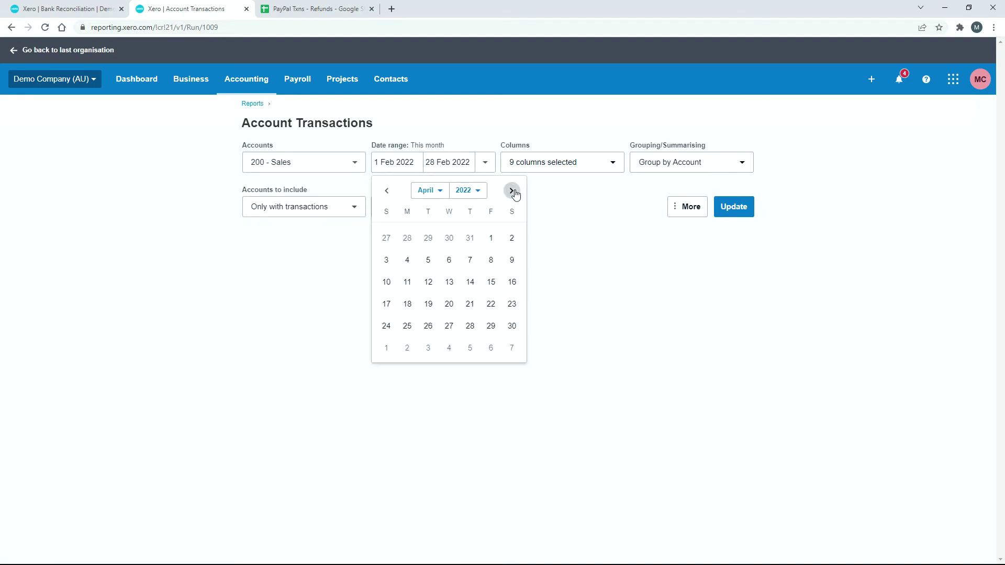
pyautogui.click(512, 191)
pyautogui.click(512, 191)
pyautogui.click(513, 192)
pyautogui.click(513, 192)
pyautogui.click(512, 192)
pyautogui.click(513, 192)
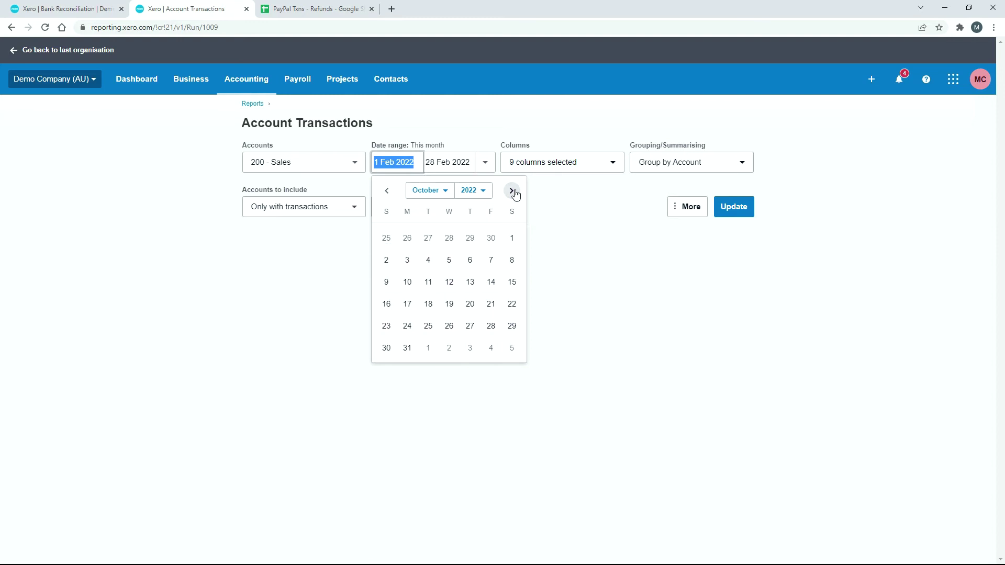
pyautogui.click(513, 192)
pyautogui.click(424, 238)
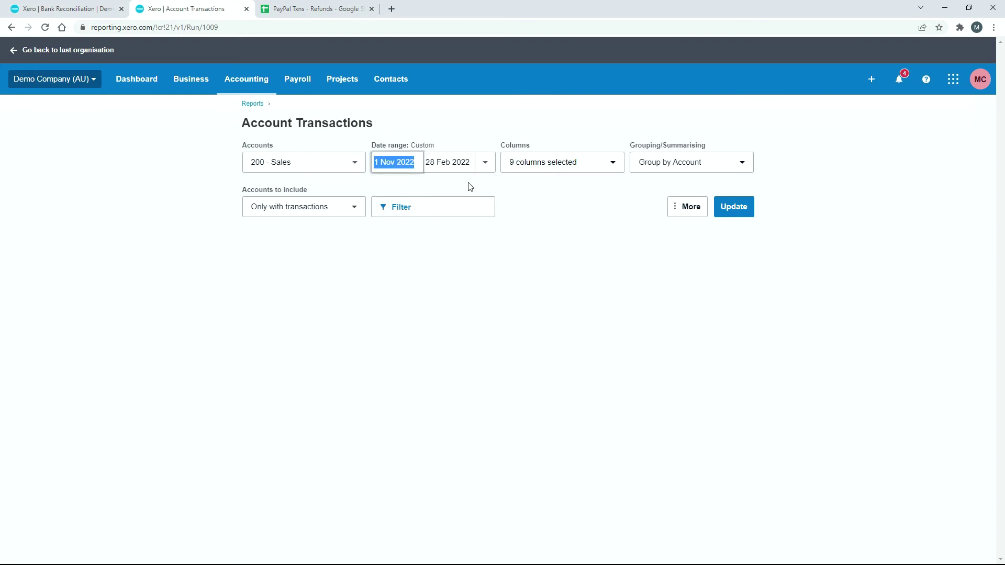
pyautogui.click(485, 164)
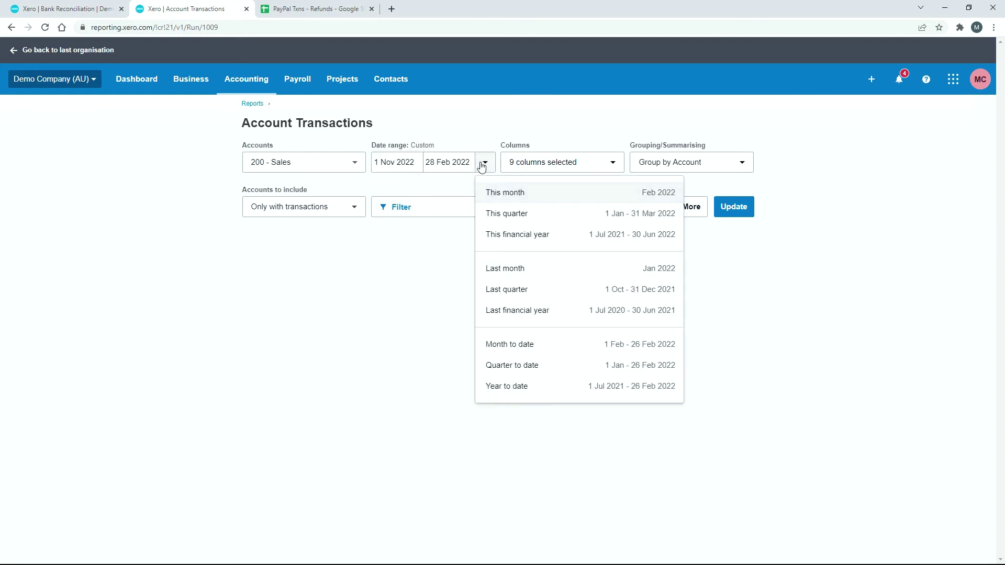
pyautogui.click(453, 163)
pyautogui.doubleClick(563, 190)
pyautogui.tripleClick(563, 191)
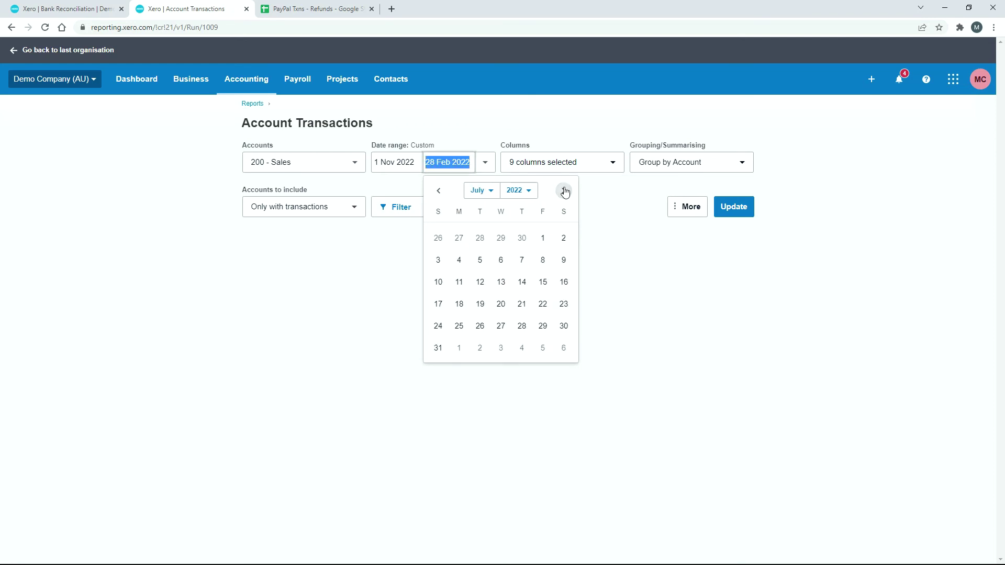
pyautogui.doubleClick(563, 191)
pyautogui.doubleClick(565, 191)
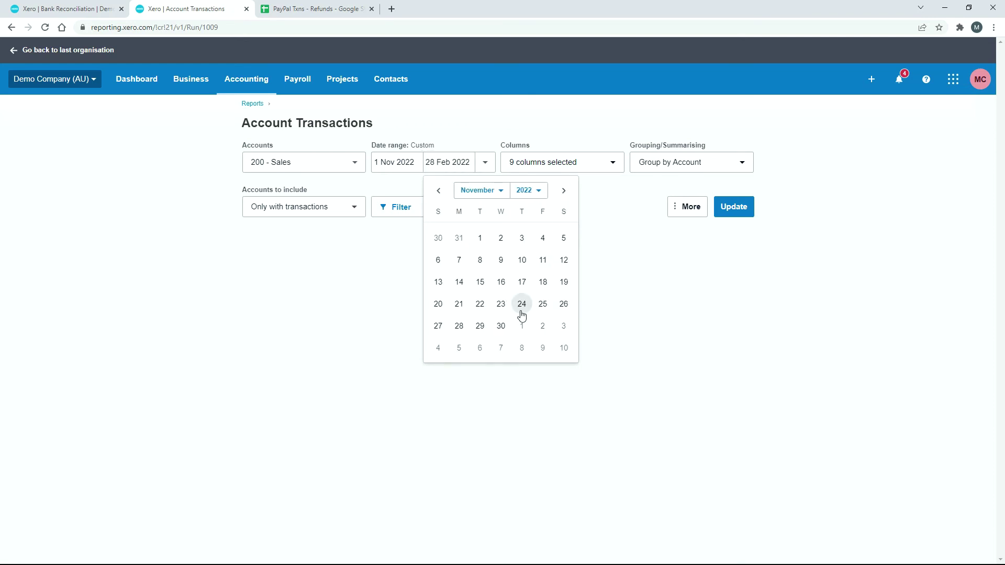
pyautogui.click(501, 326)
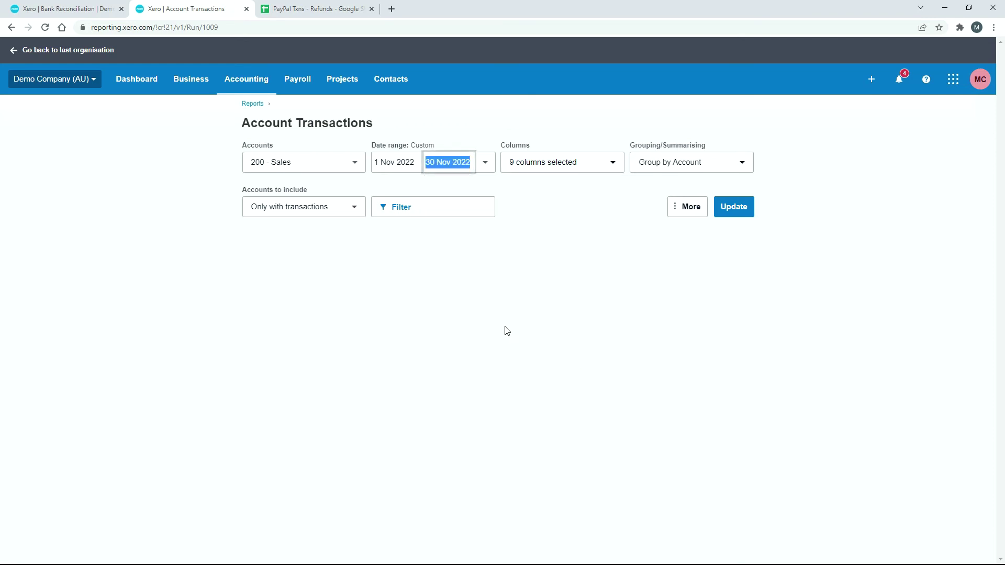
pyautogui.click(733, 206)
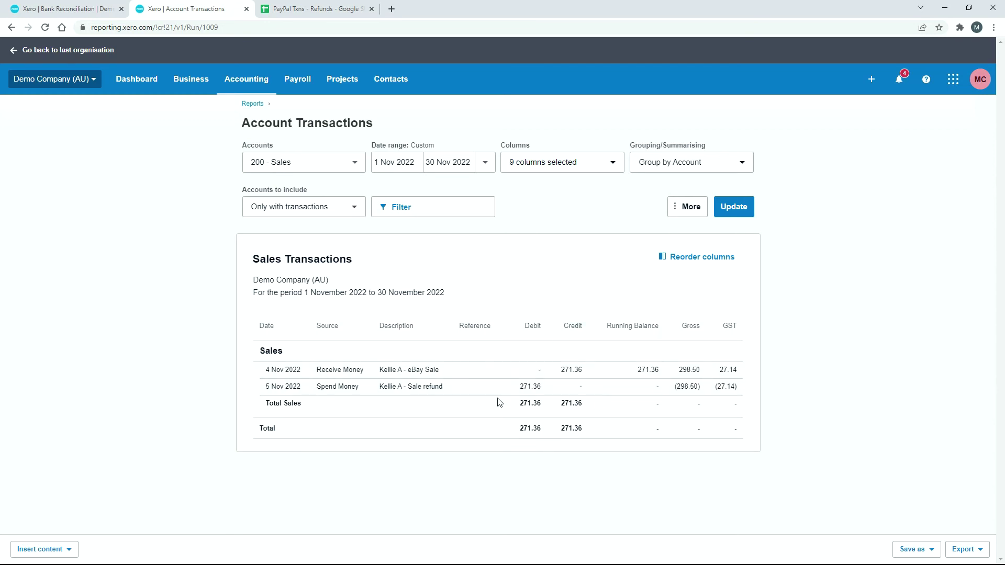
# Step: Review the November Sales report: 271.36 debit and 271.36 credit net to zero
pyautogui.click(355, 162)
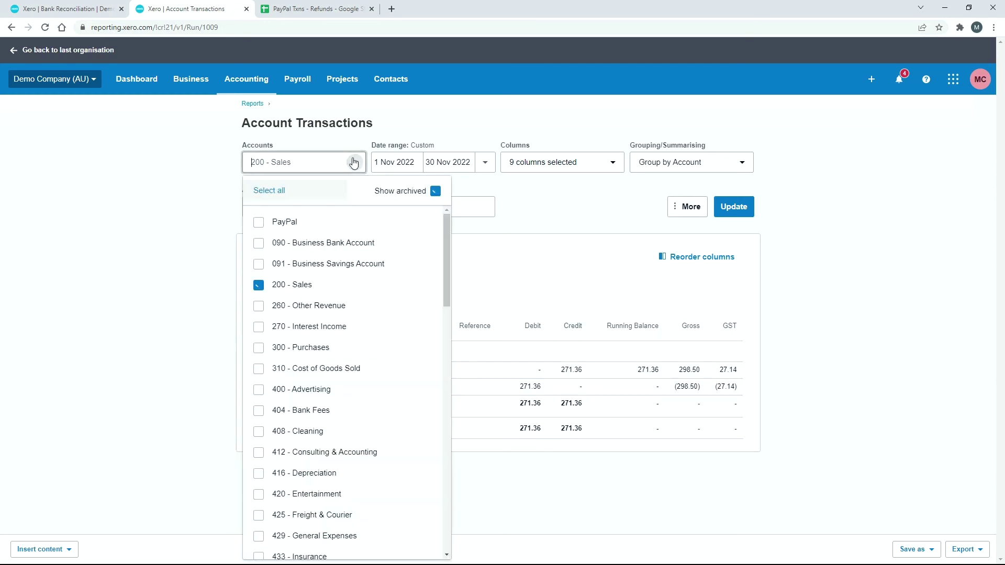
# Step: Switch the report's account from 200 - Sales to 404 - Bank Fees and regenerate it
pyautogui.click(258, 285)
pyautogui.click(314, 411)
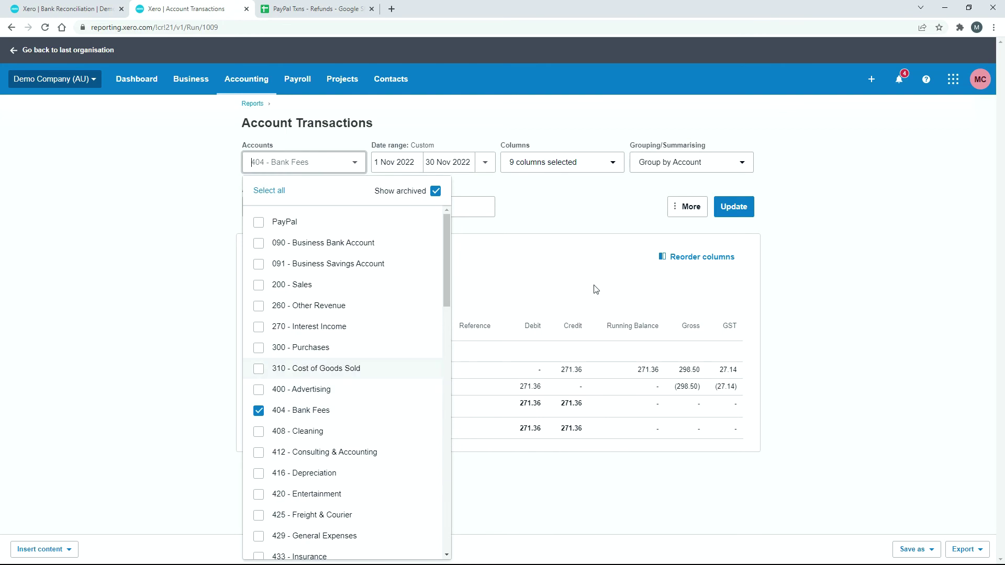
pyautogui.click(726, 210)
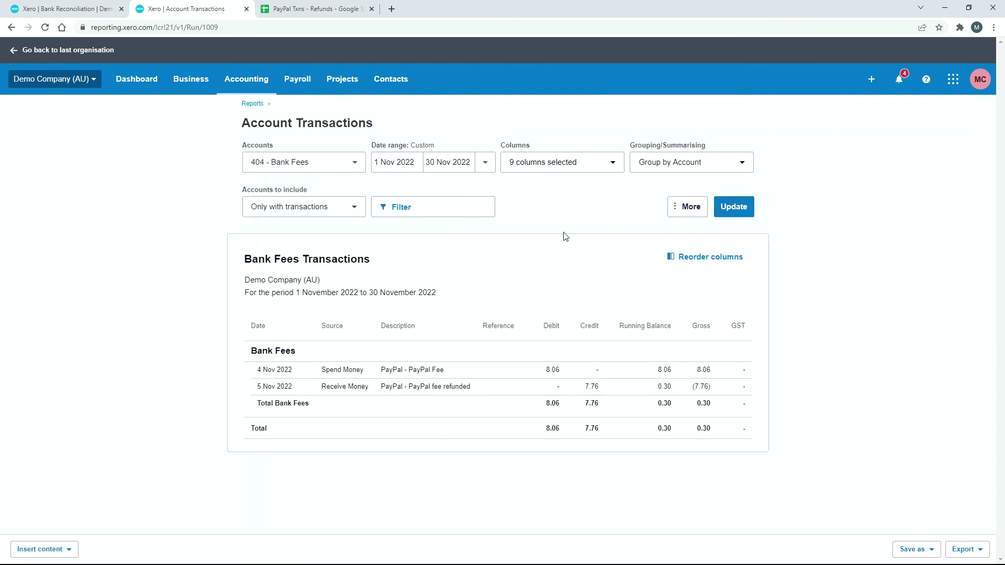